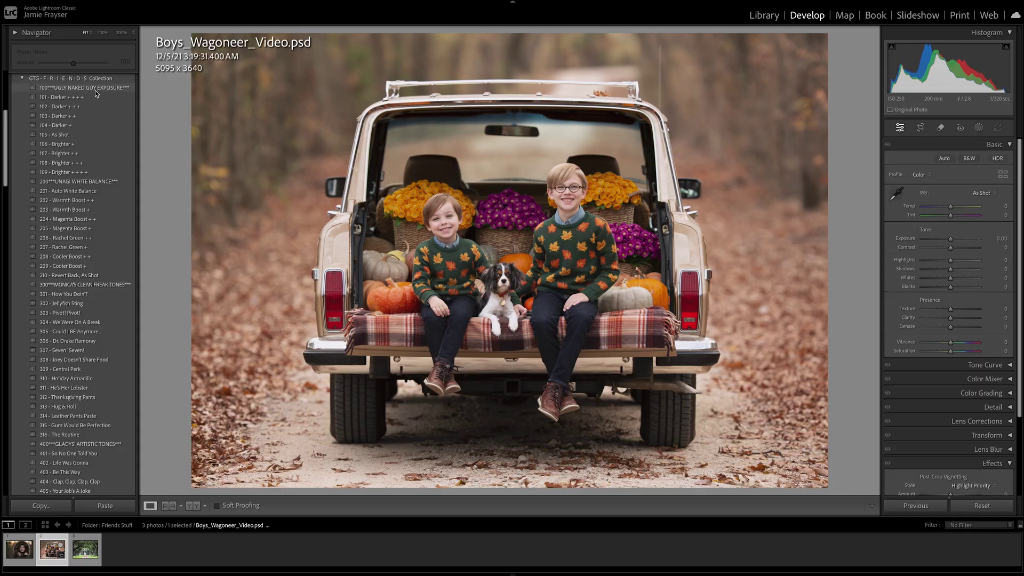
# Step: Apply the 309 - Central Perk preset from the GTG F-R-I-E-N-D-S collection to the wagon photo
pyautogui.scroll(-3, 94, 113)
pyautogui.scroll(-2, 94, 113)
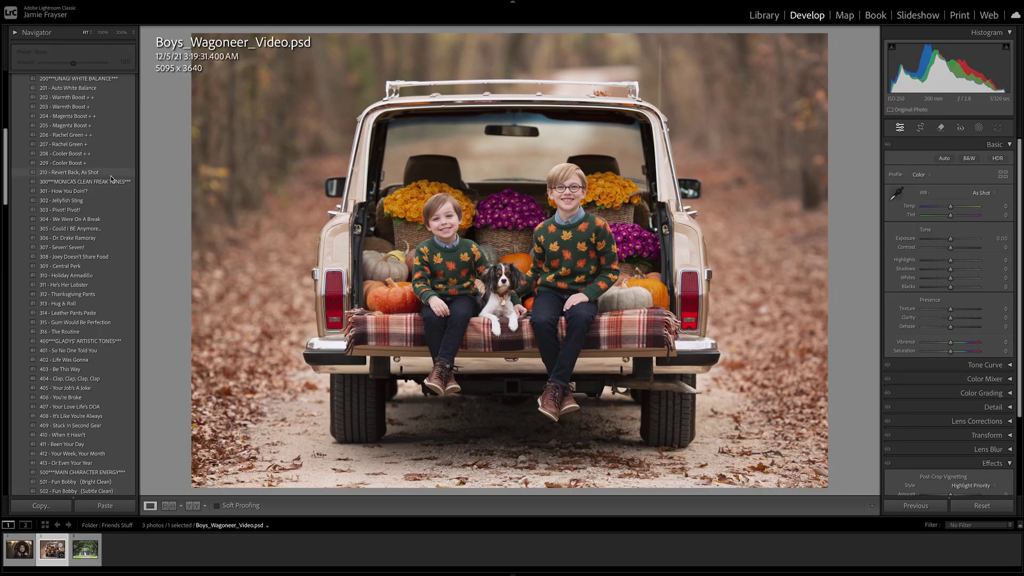
pyautogui.scroll(-3, 111, 179)
pyautogui.scroll(-1, 110, 175)
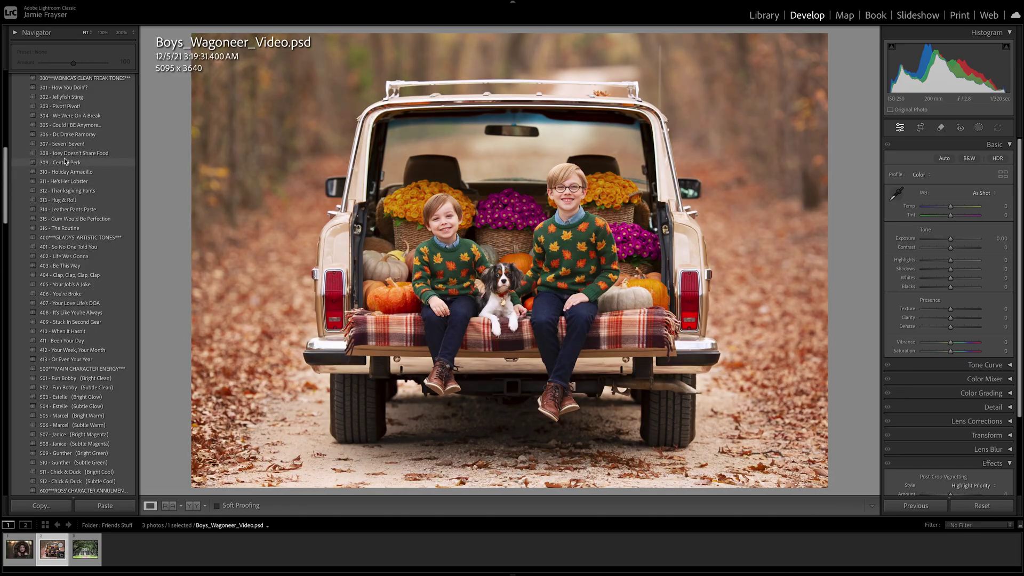
pyautogui.click(65, 162)
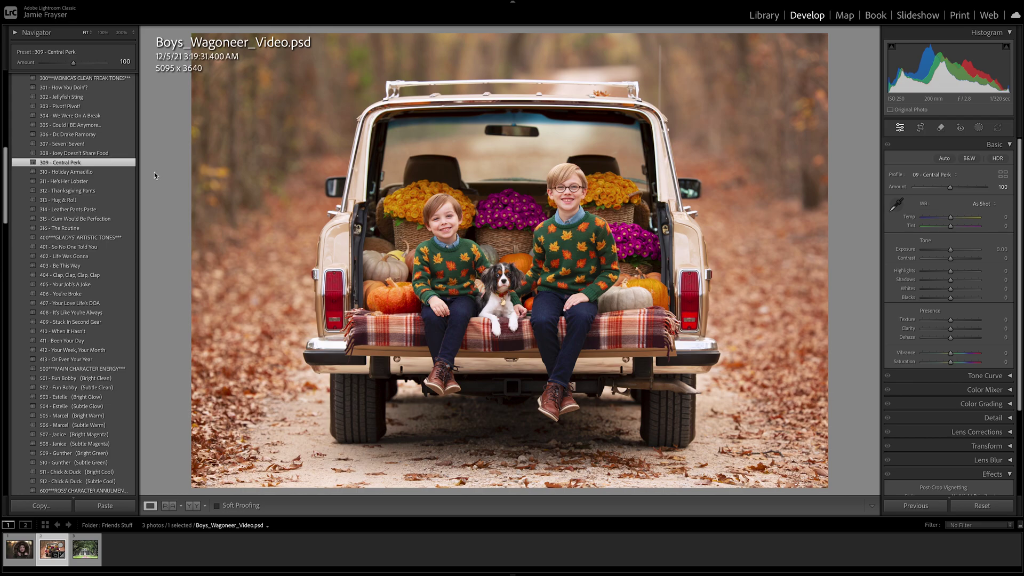
# Step: Apply the background preset 606 - You Are So Going To Minsk (BG) and set its amount to 60
pyautogui.scroll(-4, 114, 257)
pyautogui.scroll(-2, 114, 257)
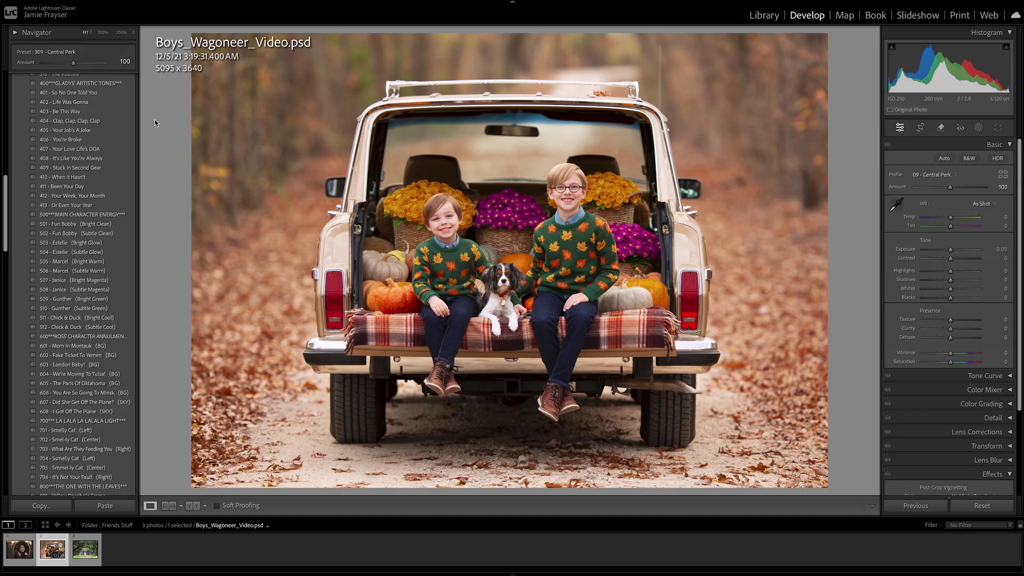
pyautogui.scroll(-5, 112, 129)
pyautogui.scroll(-3, 112, 130)
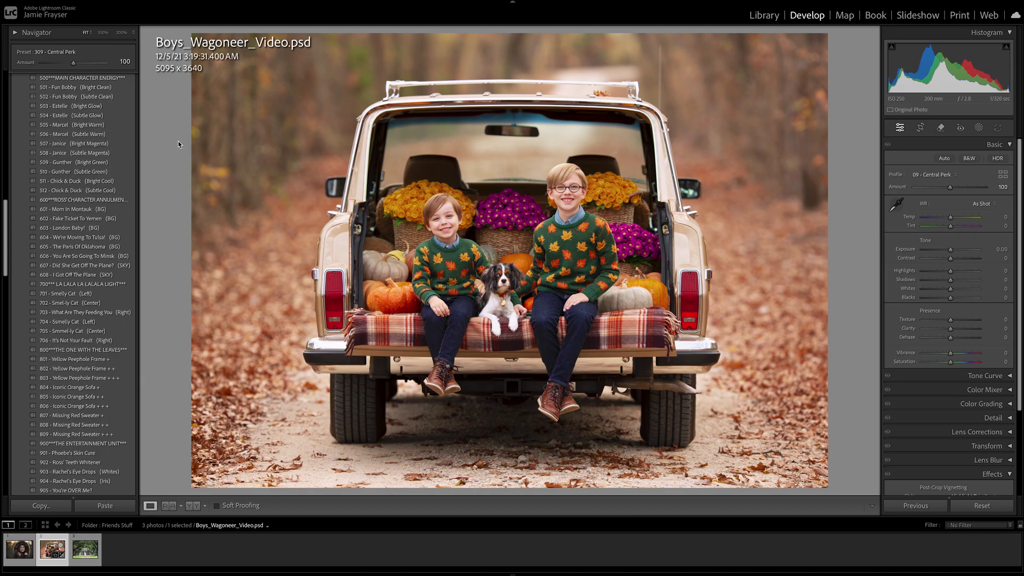
pyautogui.scroll(-4, 138, 173)
pyautogui.scroll(-4, 107, 162)
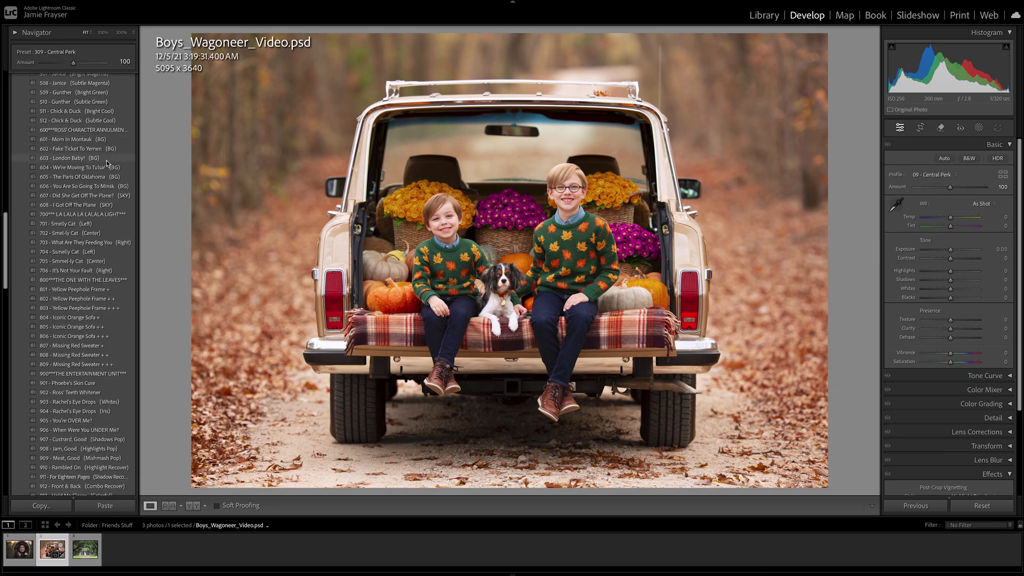
pyautogui.scroll(-5, 106, 162)
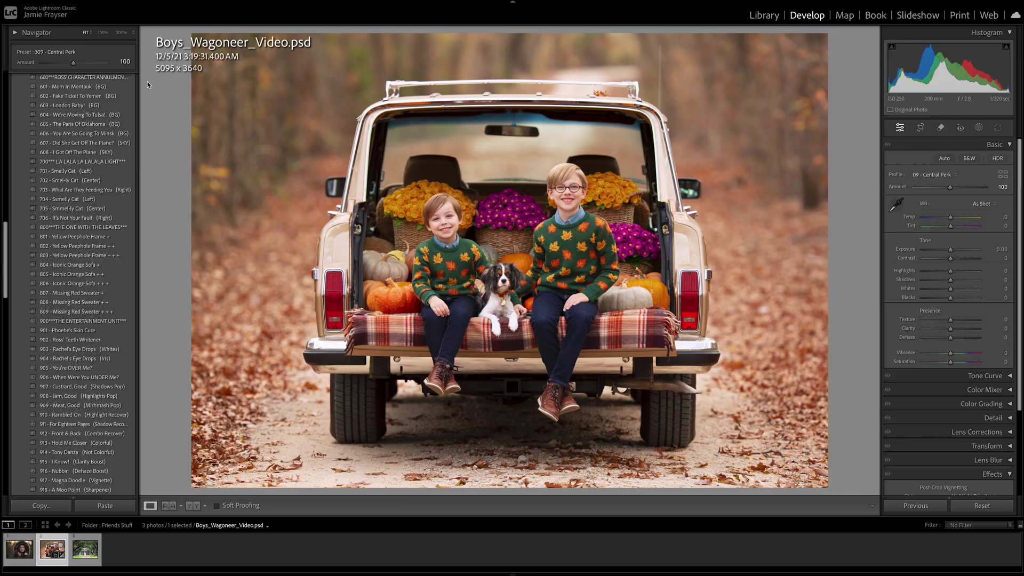
pyautogui.click(107, 86)
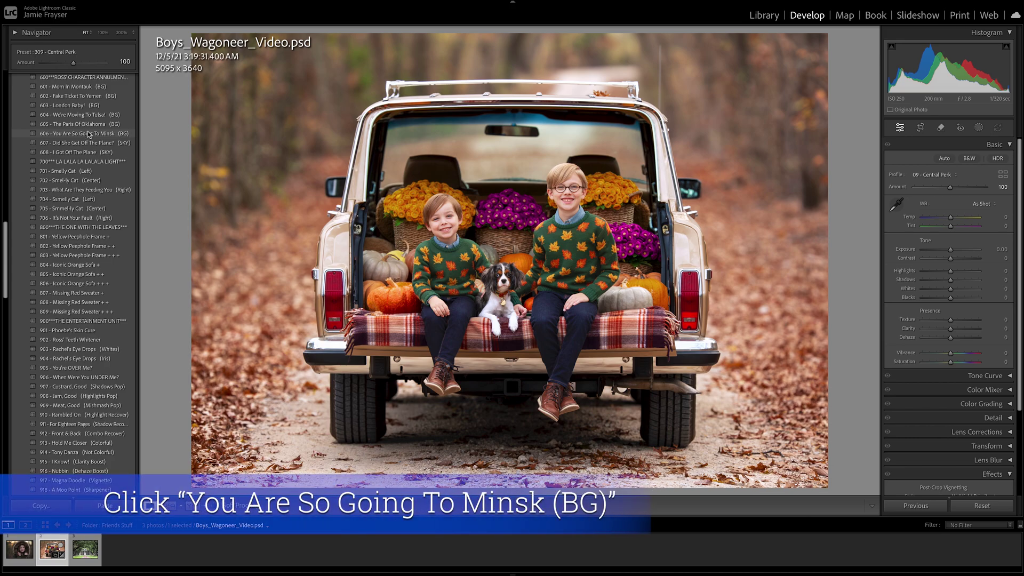
pyautogui.click(78, 134)
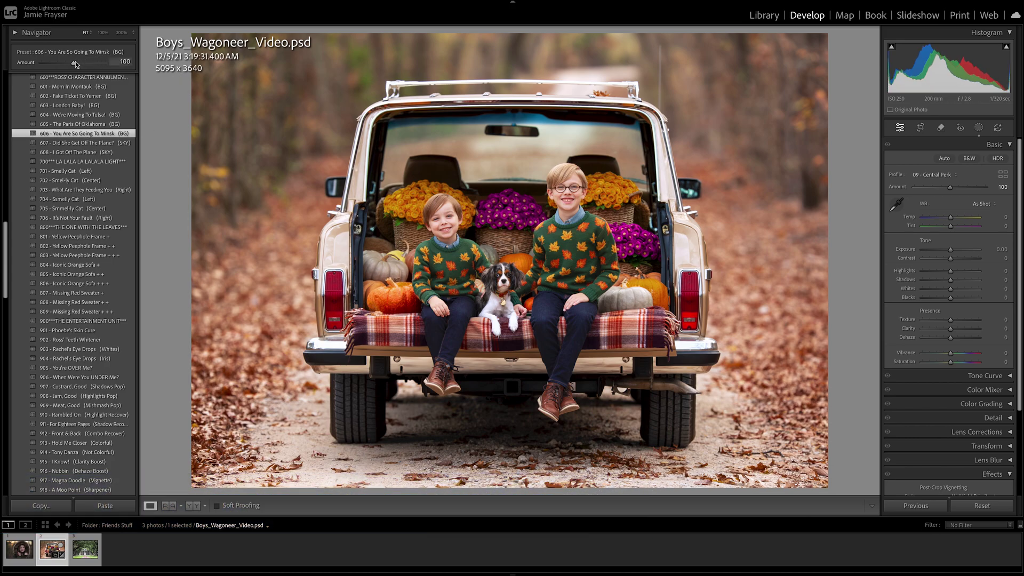
pyautogui.moveTo(75, 63); pyautogui.dragTo(61, 65)
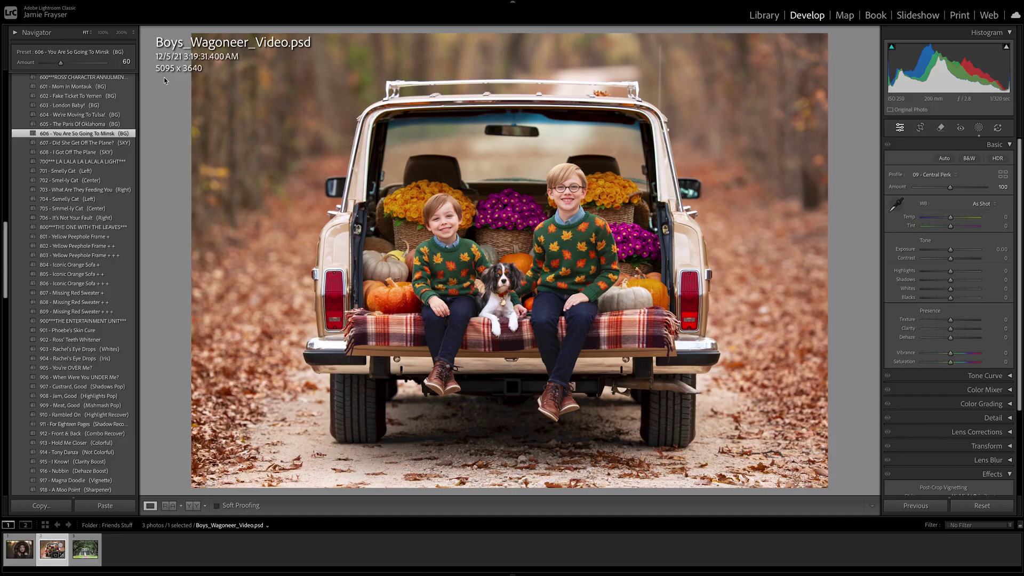
# Step: Apply the light preset 705 - Smmel-ly Cat (Center) and set its amount to 126
pyautogui.scroll(-3, 8, 113)
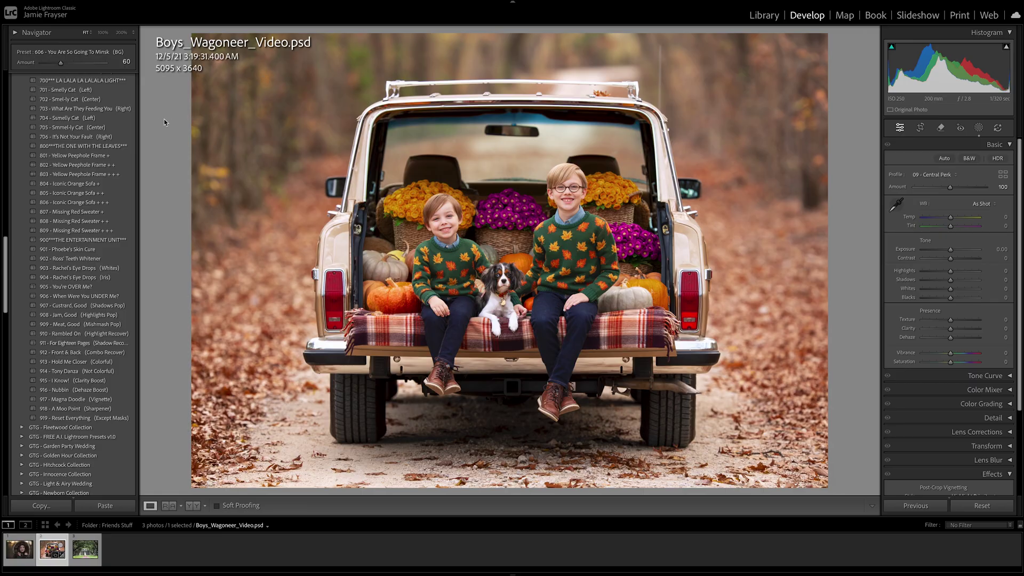
pyautogui.click(78, 128)
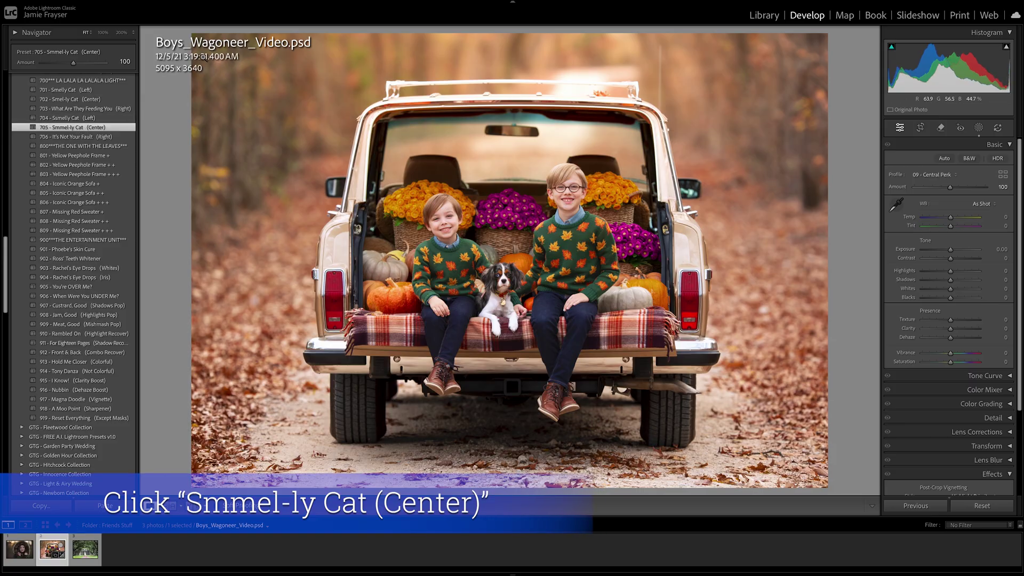
pyautogui.moveTo(73, 64); pyautogui.dragTo(82, 64)
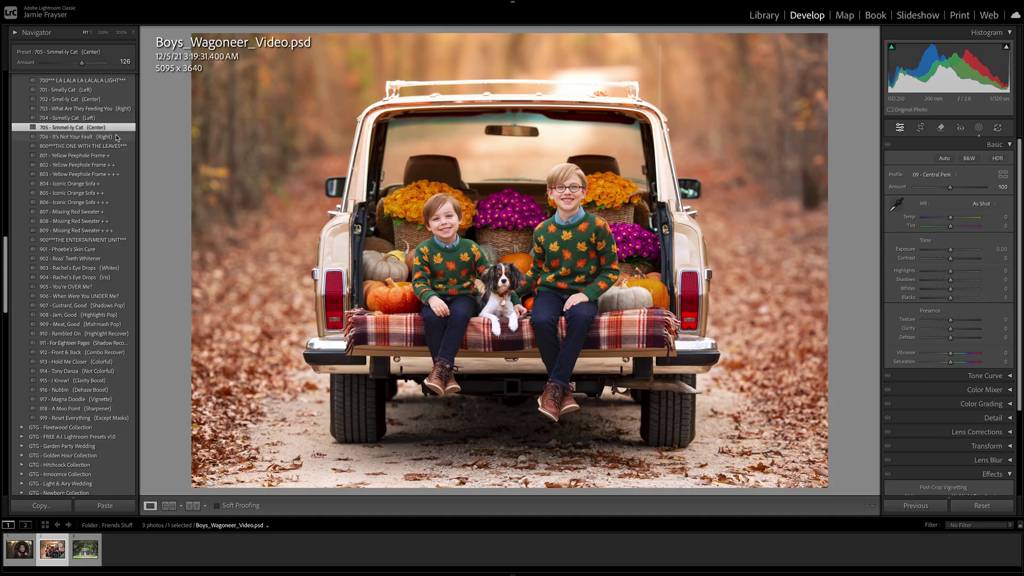
# Step: Apply the leaf color preset 801 - Yellow Peephole Frame + and set its amount to 41
pyautogui.scroll(-3, 115, 133)
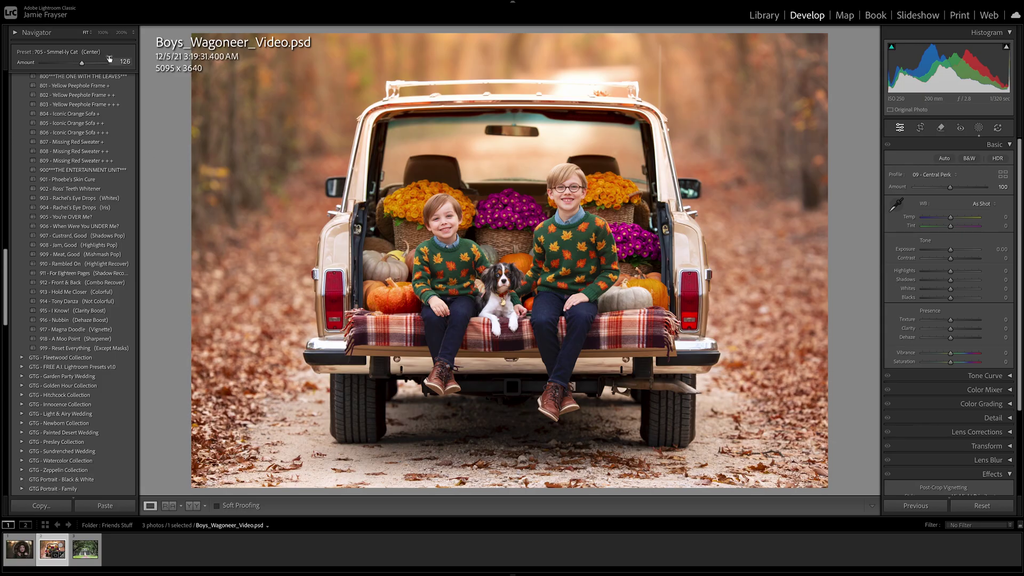
pyautogui.click(76, 87)
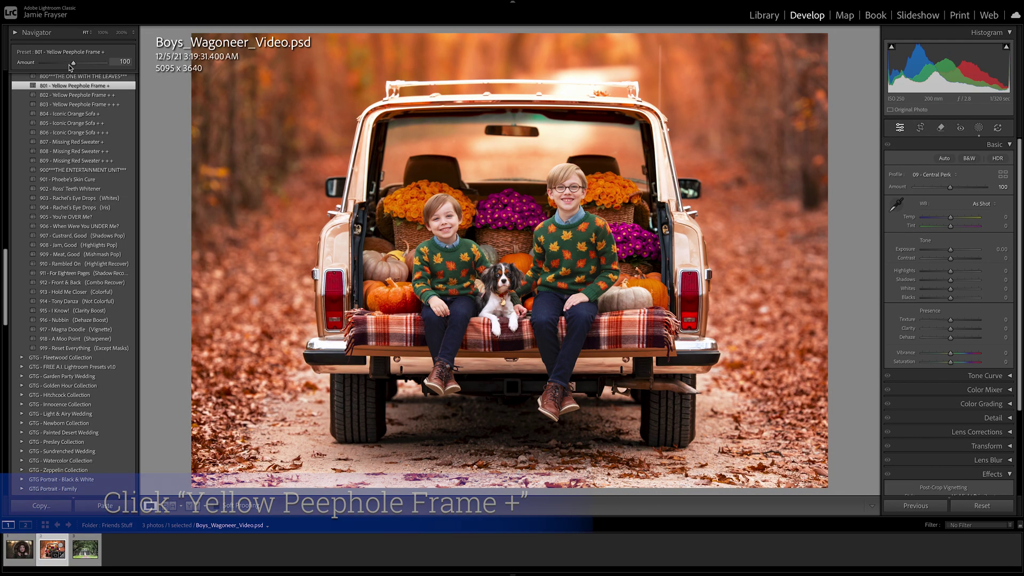
pyautogui.moveTo(73, 64); pyautogui.dragTo(55, 64)
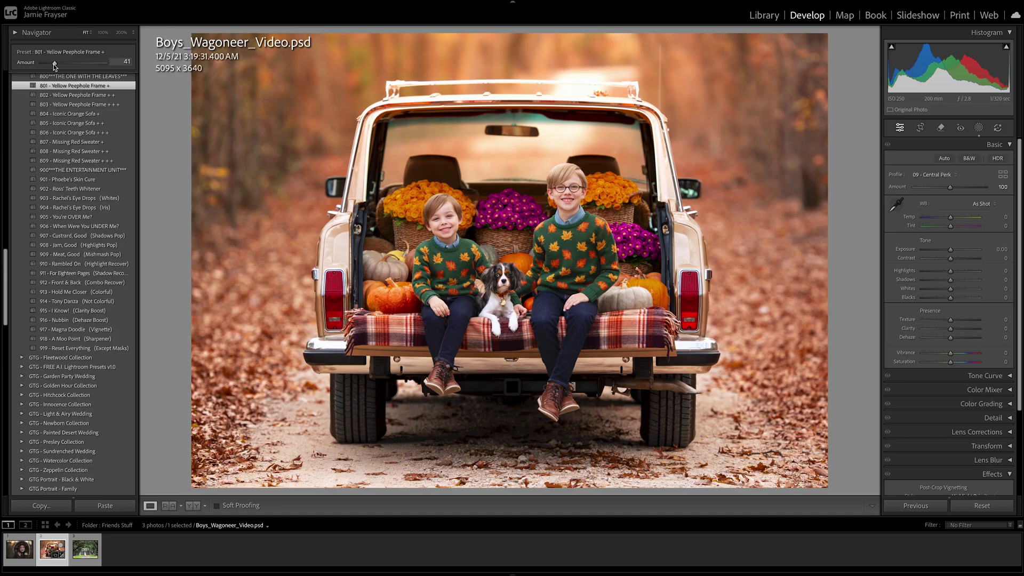
# Step: Apply the finishing presets 918 - A Moo Point (Sharpener) and 909 - Meat, Good (Mishmash Pop)
pyautogui.scroll(-5, 80, 160)
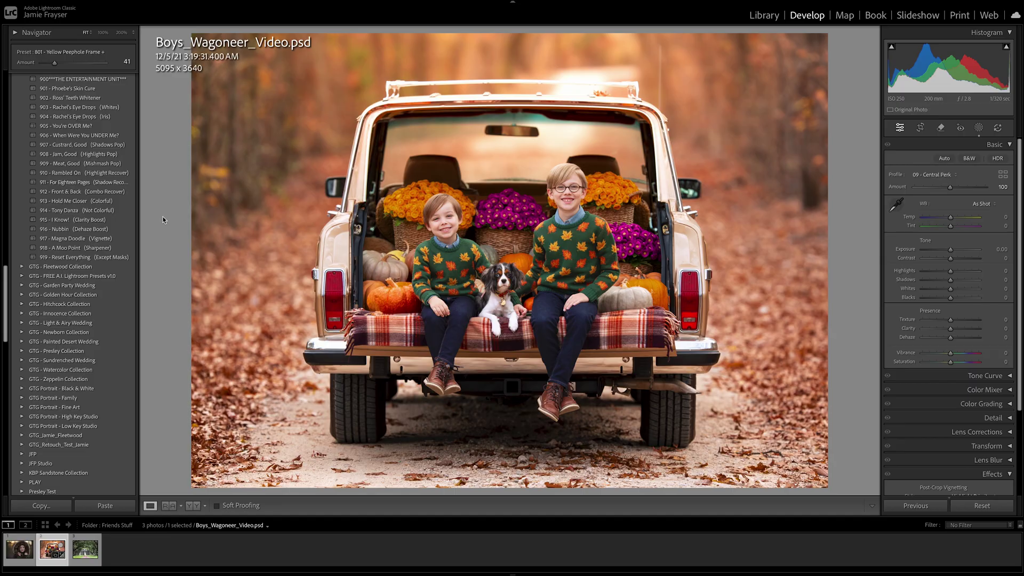
pyautogui.click(125, 248)
pyautogui.click(439, 223)
pyautogui.click(440, 222)
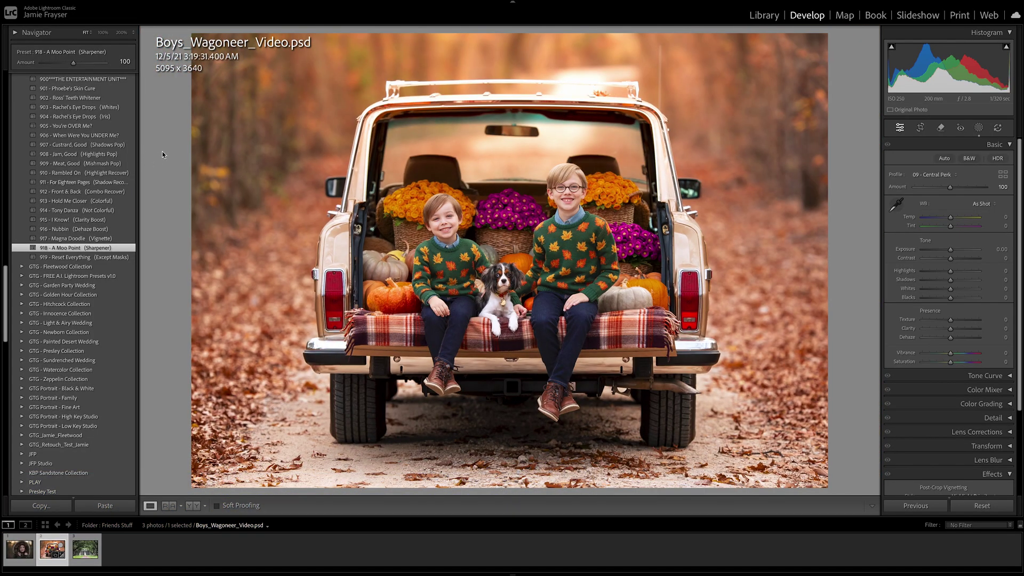
pyautogui.click(101, 164)
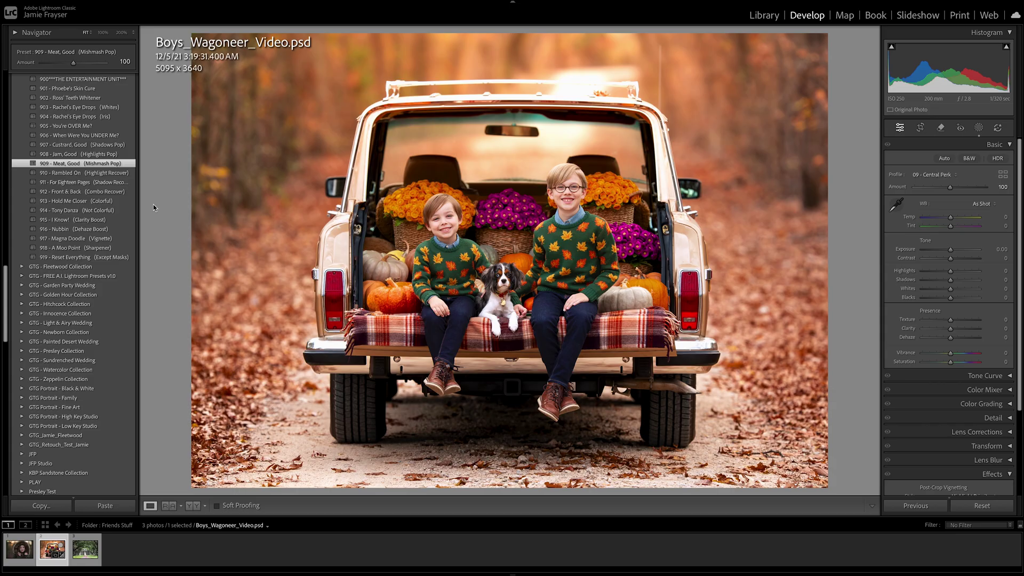
# Step: Apply 913 - Hold Me Closer (Colorful) at a reduced amount and add 915 - I Know! (Clarity Boost)
pyautogui.click(95, 201)
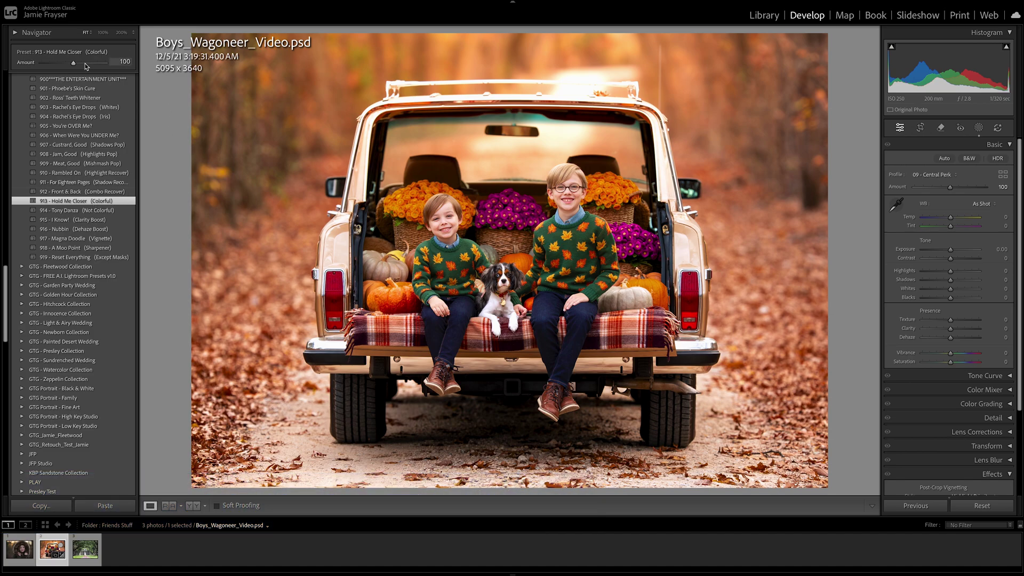
pyautogui.moveTo(74, 62); pyautogui.dragTo(51, 63)
pyautogui.click(80, 220)
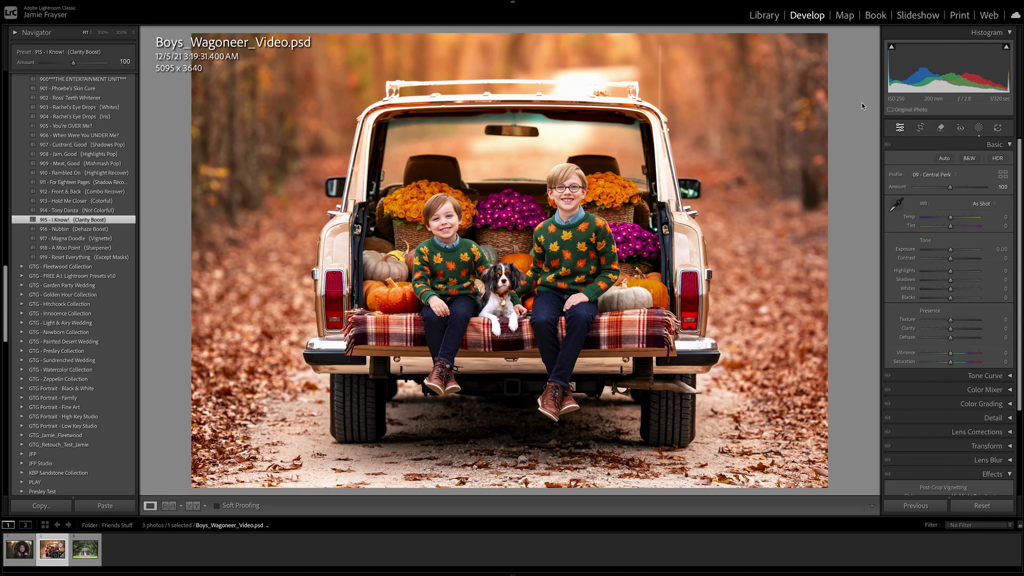
# Step: Create a new brush mask that uses the _GTG_FR03 - Rescue Highlights preset
pyautogui.click(979, 128)
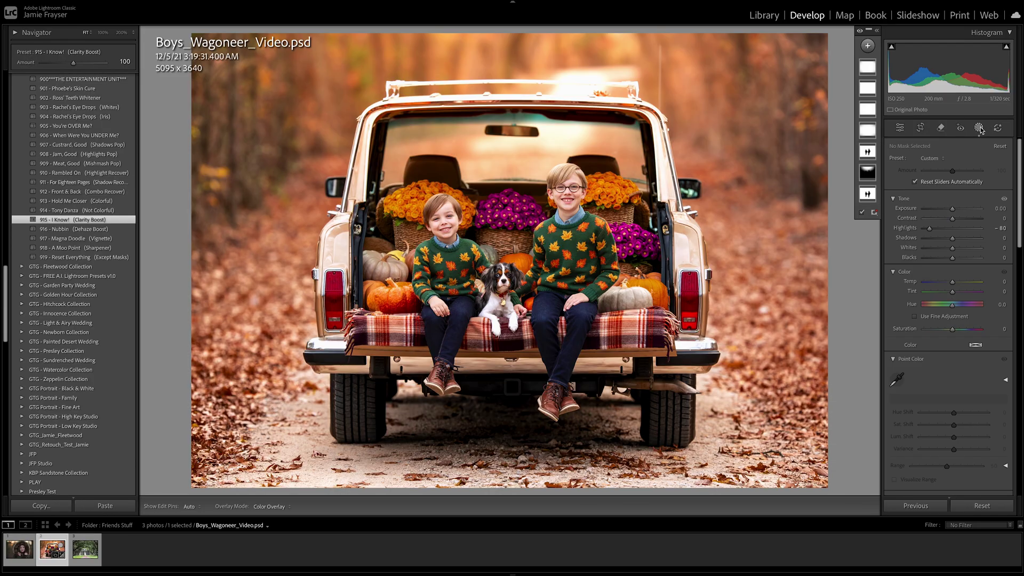
pyautogui.click(867, 45)
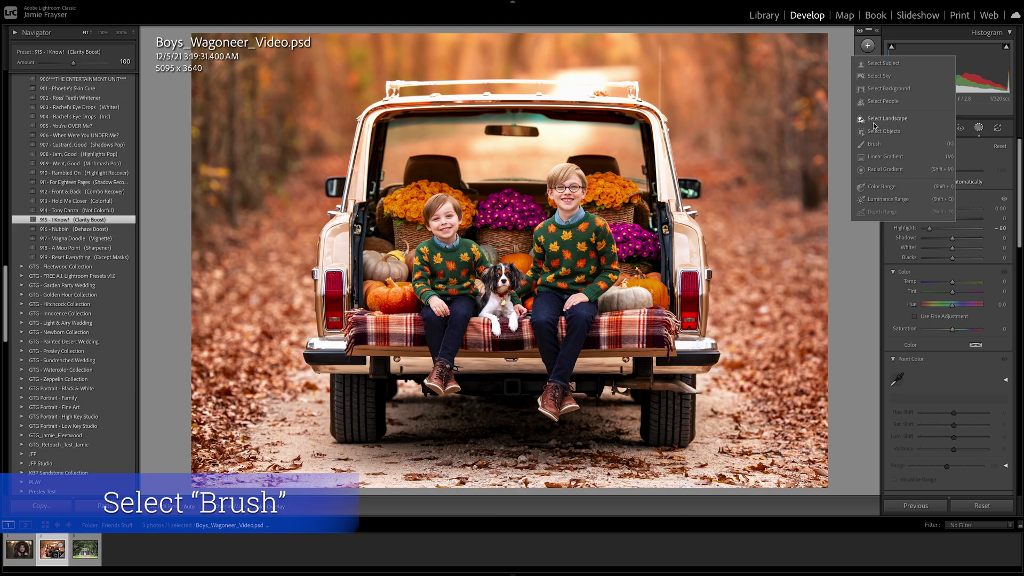
pyautogui.click(867, 45)
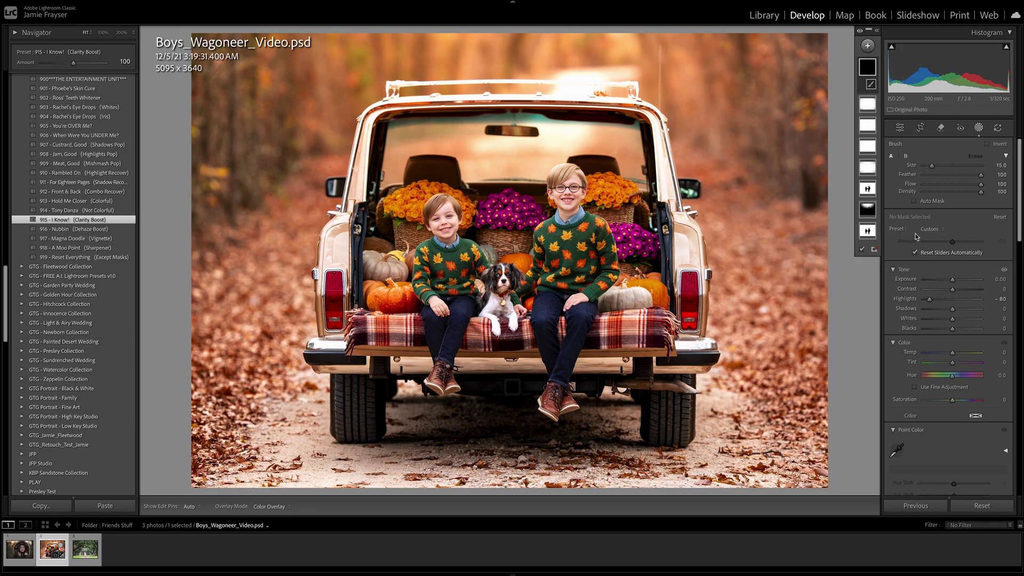
pyautogui.click(932, 228)
pyautogui.scroll(-10, 956, 379)
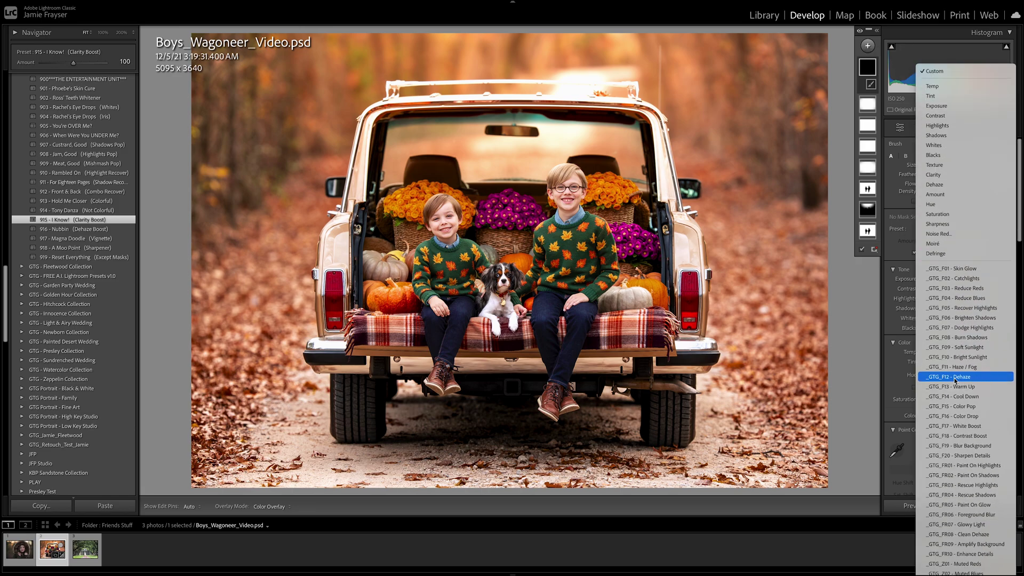
pyautogui.scroll(-3, 957, 376)
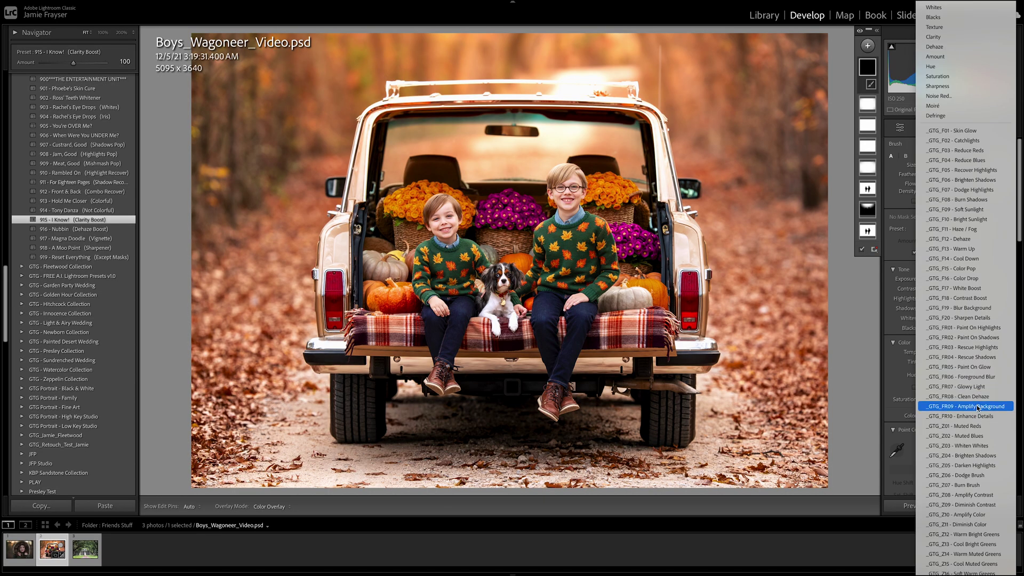
pyautogui.click(975, 347)
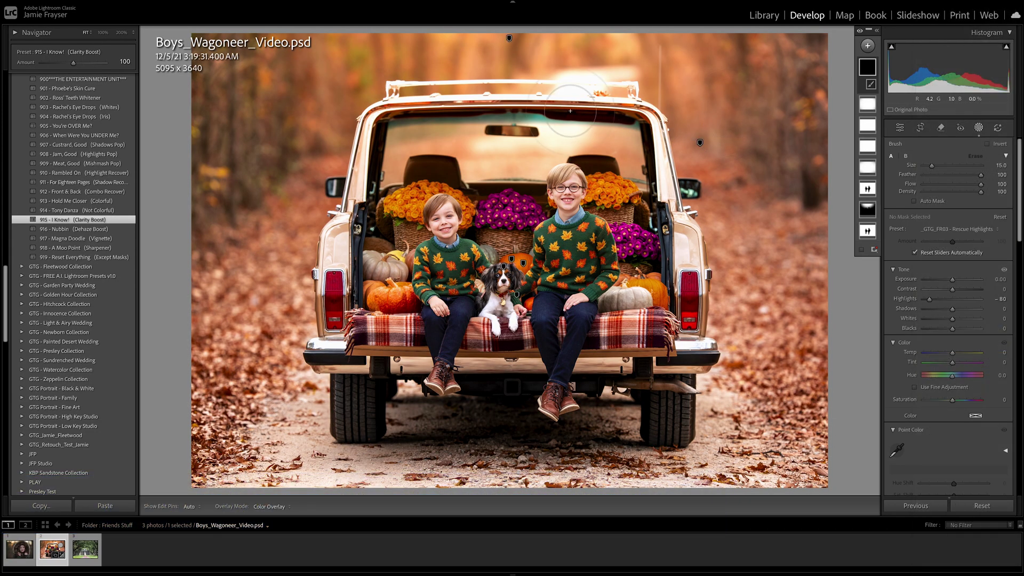
# Step: Paint the highlight mask over the bright areas around the wagon's roof and upper rear window, reducing the brush size from 12 to 5
pyautogui.scroll(-3, 570, 111)
pyautogui.press('h')
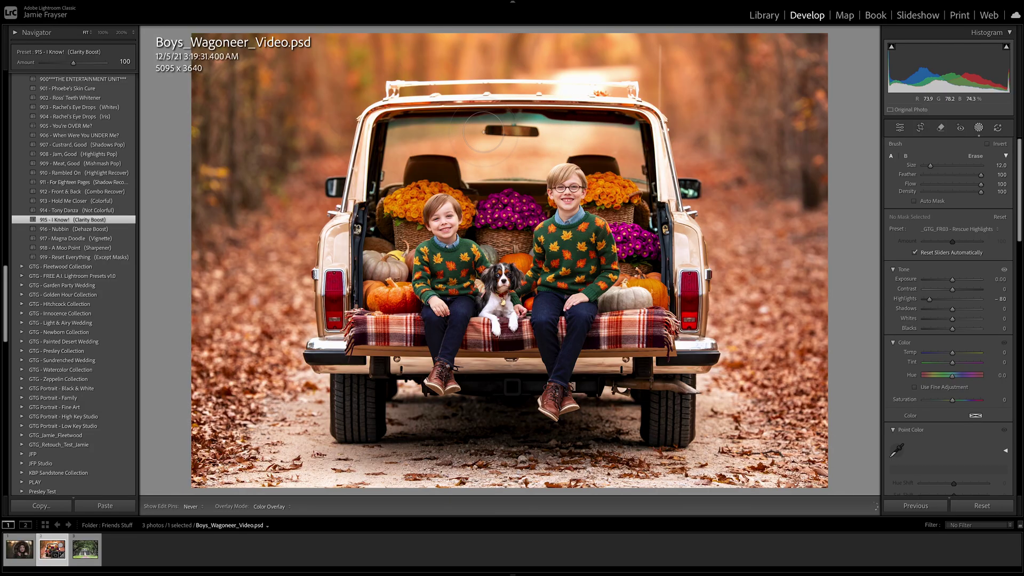
pyautogui.moveTo(488, 140); pyautogui.dragTo(574, 85)
pyautogui.press('h')
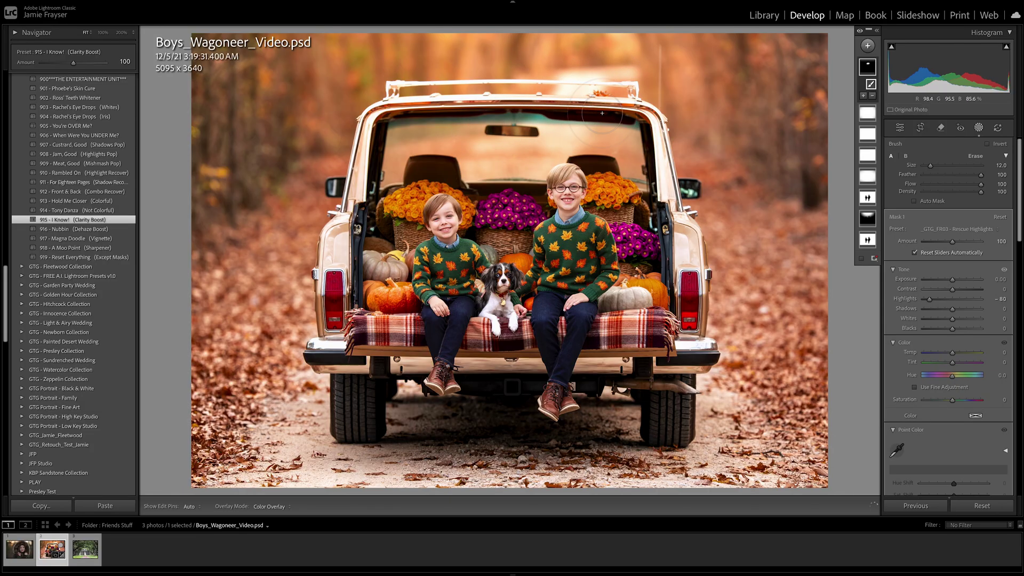
pyautogui.scroll(4, 689, 172)
pyautogui.scroll(-12, 689, 171)
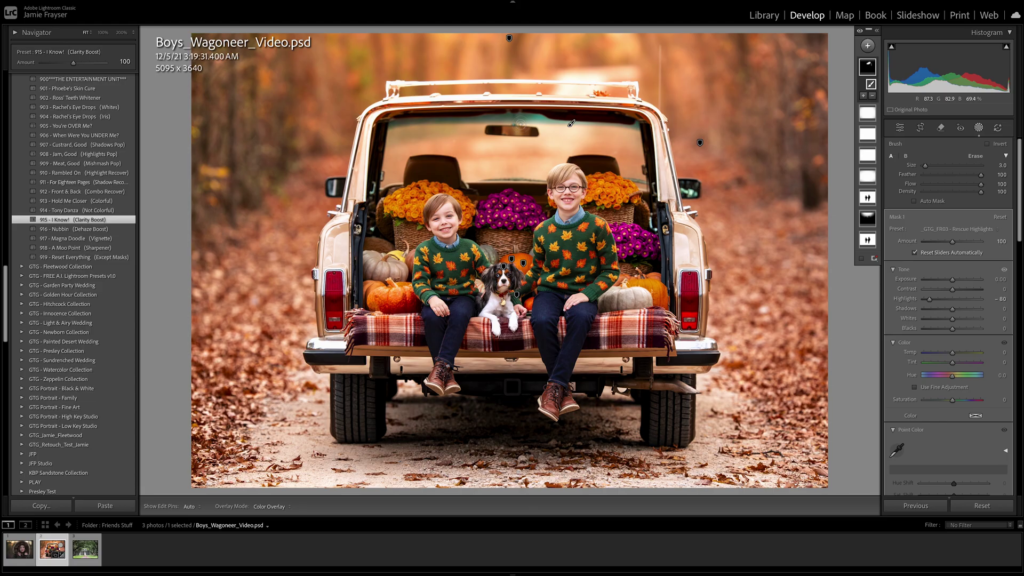
pyautogui.scroll(2, 335, 234)
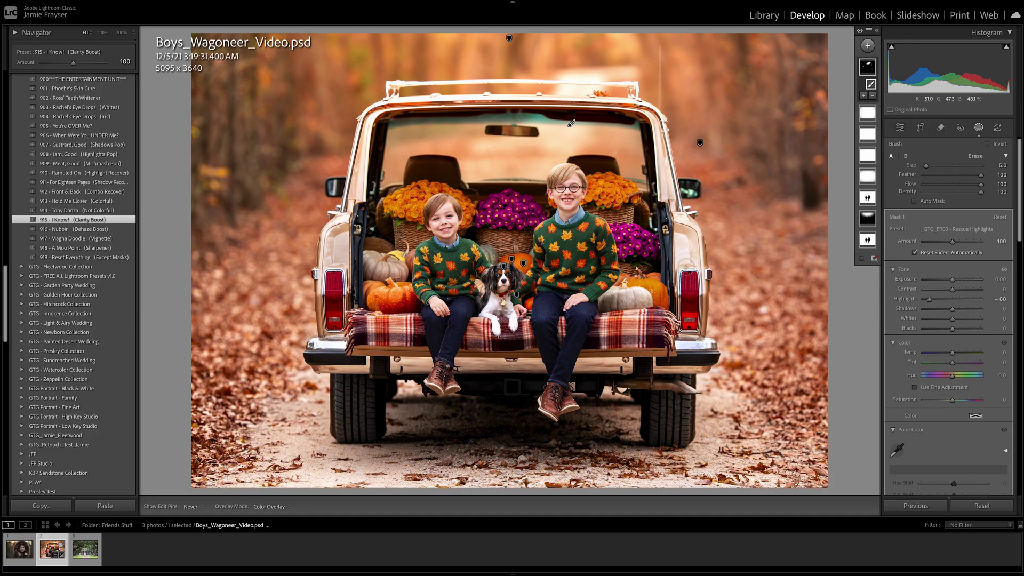
pyautogui.press('h')
pyautogui.press('h')
pyautogui.press('h')
pyautogui.press('h')
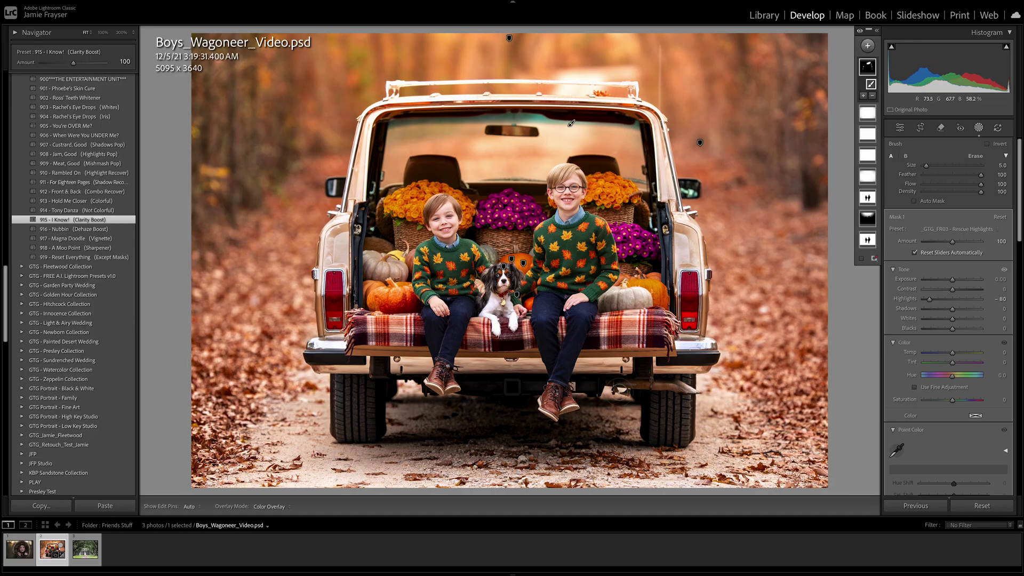
# Step: Increase the brush size of the highlight mask to 14
pyautogui.press(']')
pyautogui.press(']')
pyautogui.press(']')
pyautogui.press(']')
pyautogui.press(']')
pyautogui.press(']')
pyautogui.press(']')
pyautogui.press(']')
pyautogui.press(']')
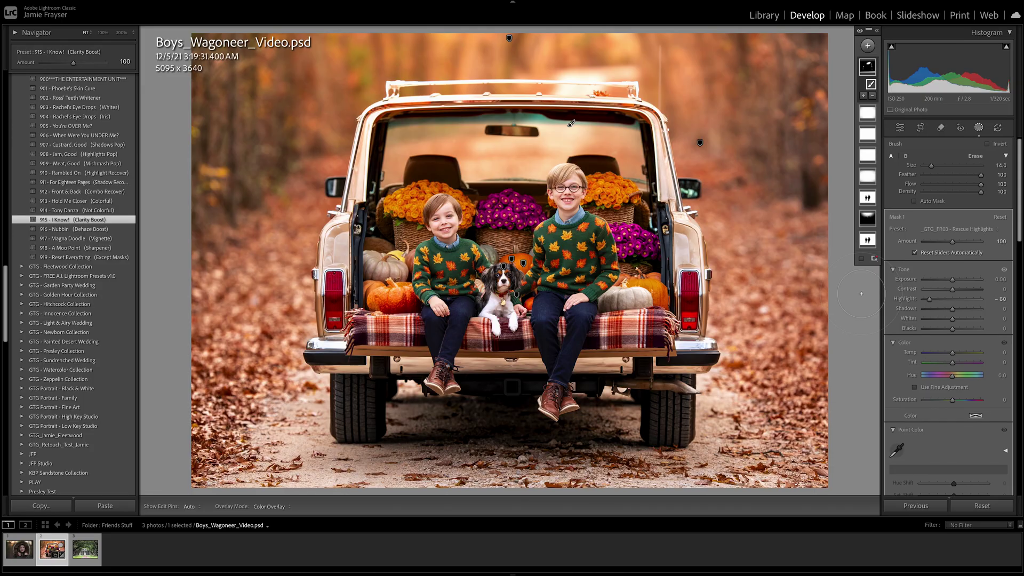
# Step: Compare the edited wagon photo with its original version
pyautogui.press('\\')
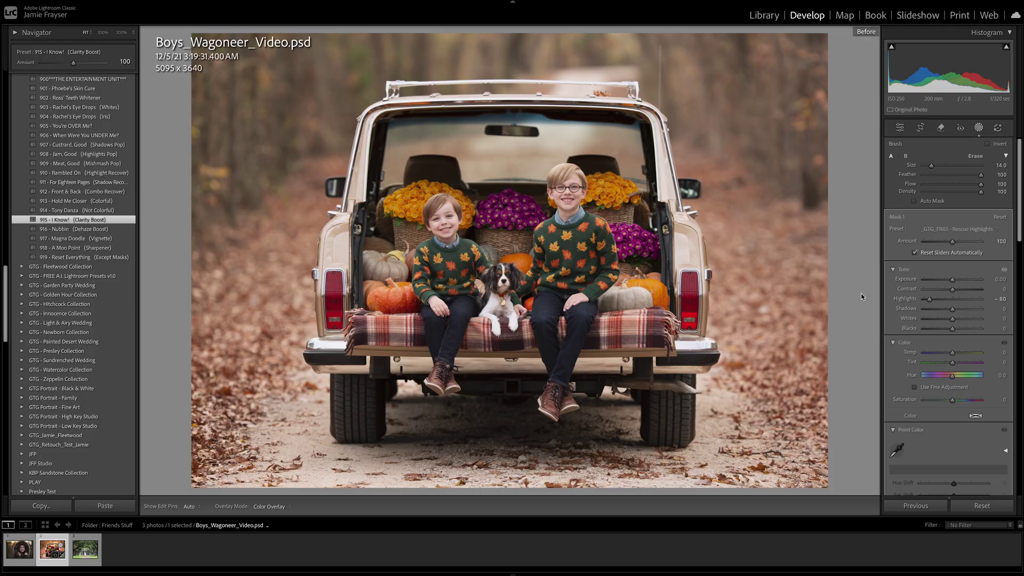
pyautogui.press('\\')
pyautogui.press('\\')
pyautogui.press('\\')
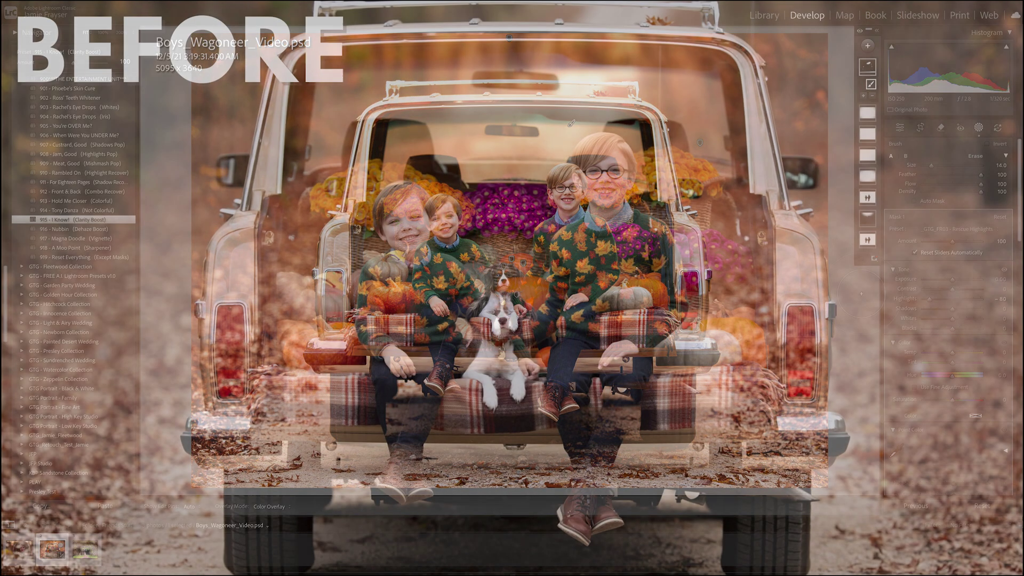